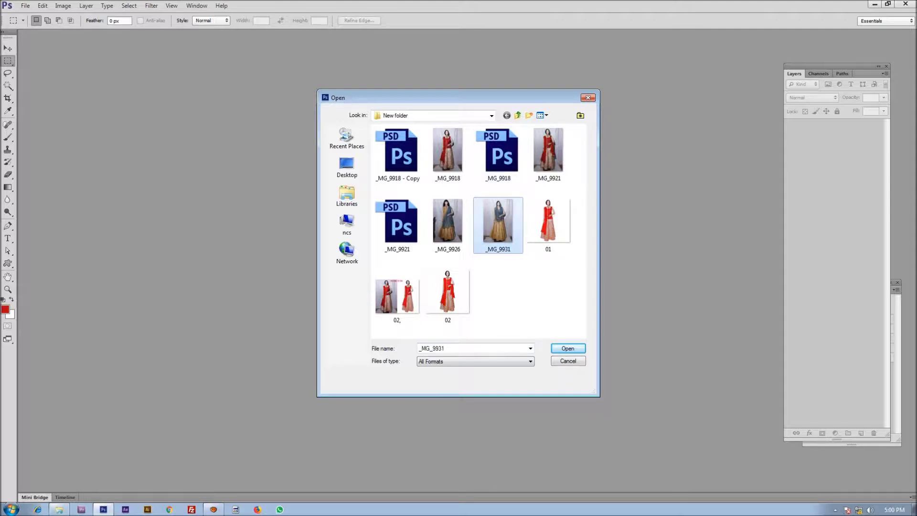
# Open the _MG_9931 photo and duplicate its Background layer
pyautogui.click(568, 348)
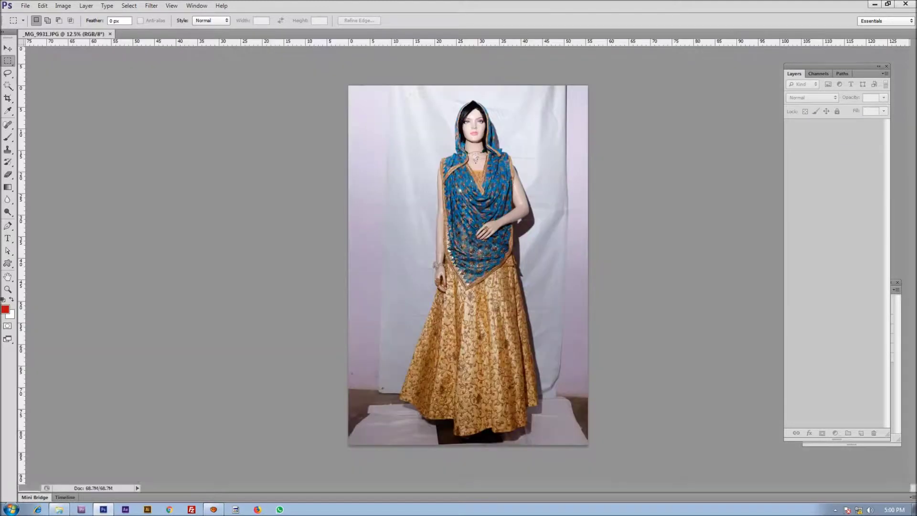
pyautogui.press('v')
pyautogui.hotkey('ctrl', 'j')
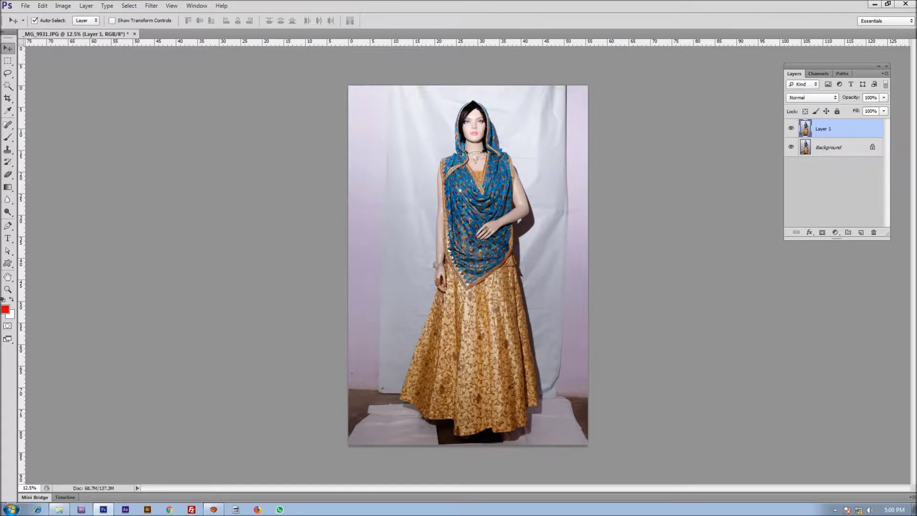
# Apply Shadows/Highlights to the duplicated layer with Shadows at 35% and Highlights at 0%
pyautogui.hotkey('alt', 'i')
pyautogui.press('j')
pyautogui.press('w')
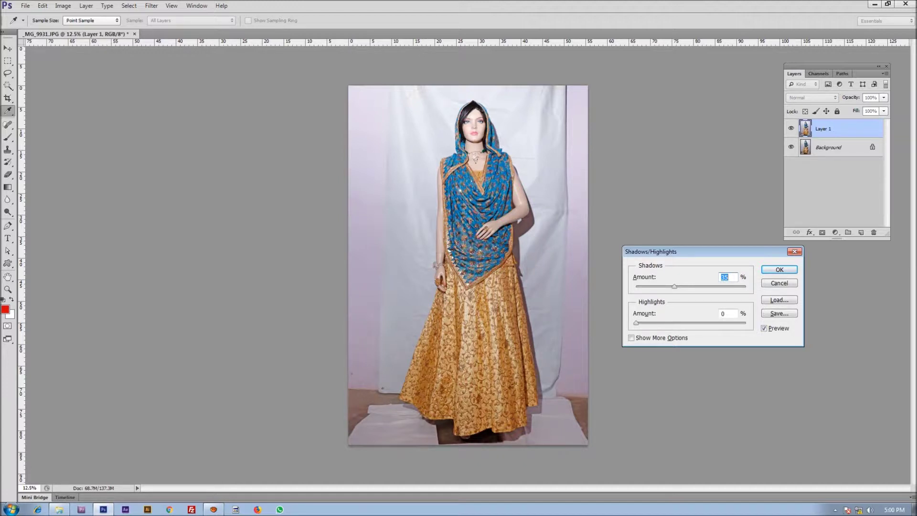
pyautogui.press('Return')
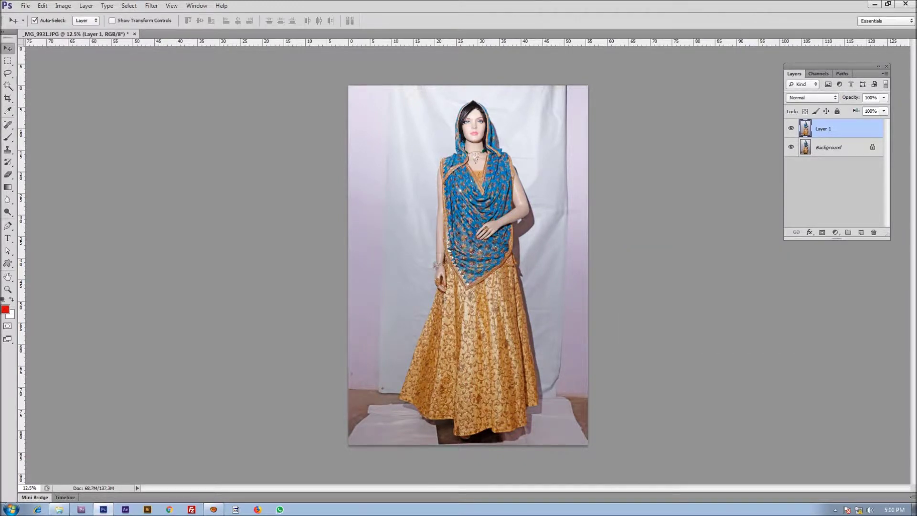
# Apply Shadows/Highlights a second time with the Shadows amount set to 11%
pyautogui.hotkey('alt', 'i')
pyautogui.press('a')
pyautogui.press('w')
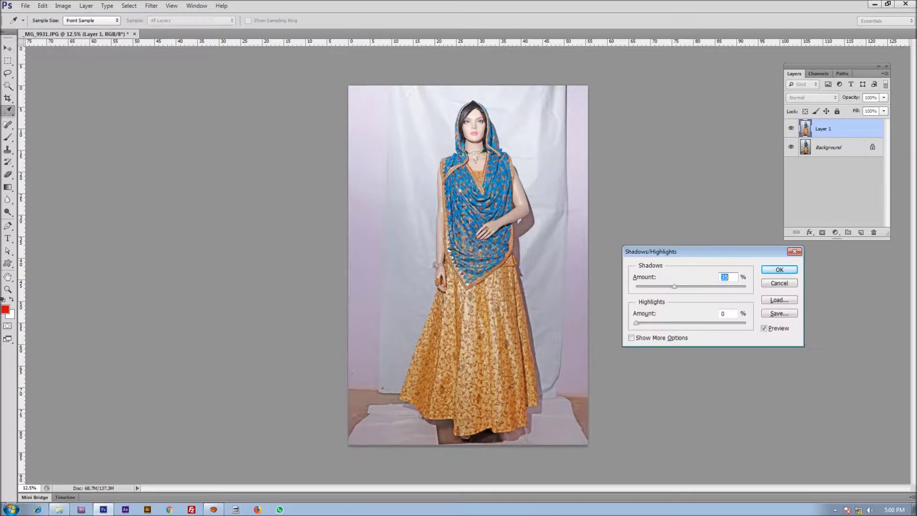
pyautogui.write('11')
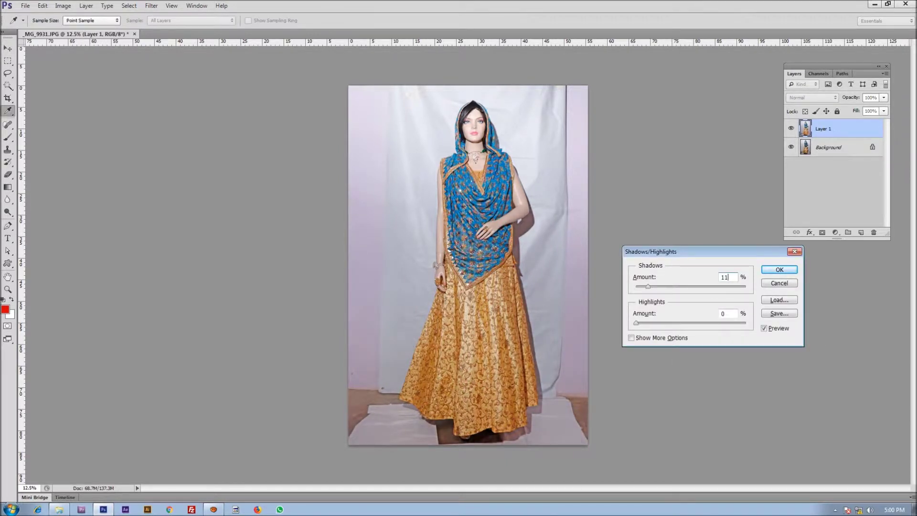
pyautogui.press('Return')
pyautogui.press('v')
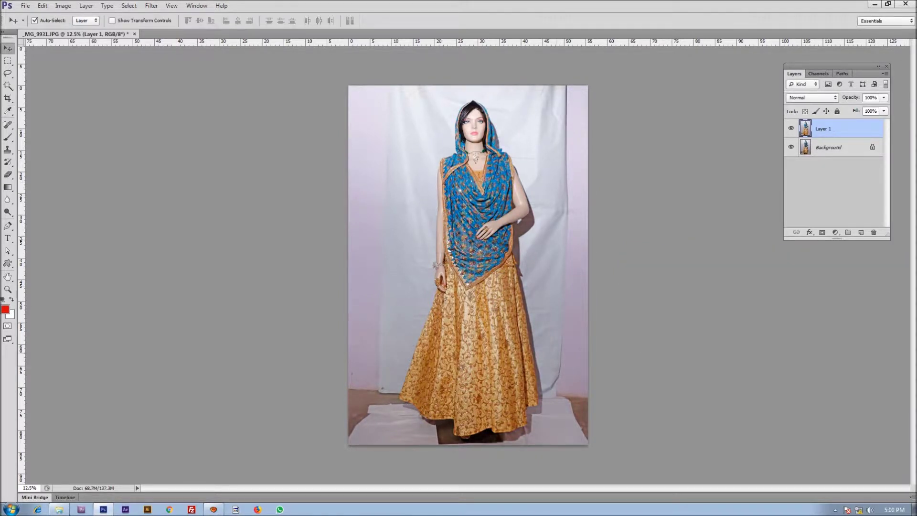
# Start a Pen path at the notch in the skirt's right hem and trace up the skirt's right edge to the bent arm
pyautogui.press('z')
pyautogui.moveTo(532, 416); pyautogui.dragTo(748, 417)
pyautogui.moveTo(453, 409); pyautogui.dragTo(361, 307)
pyautogui.click(439, 352)
pyautogui.moveTo(438, 353); pyautogui.dragTo(447, 398)
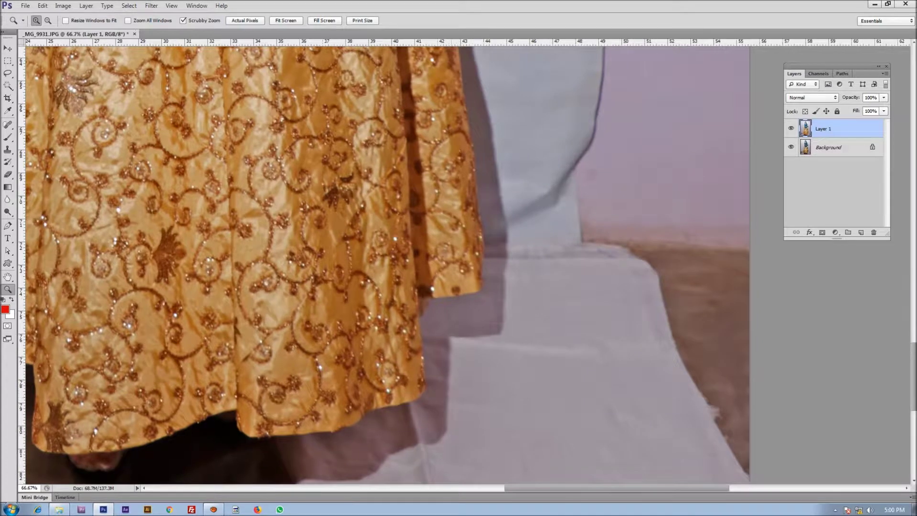
pyautogui.press('p')
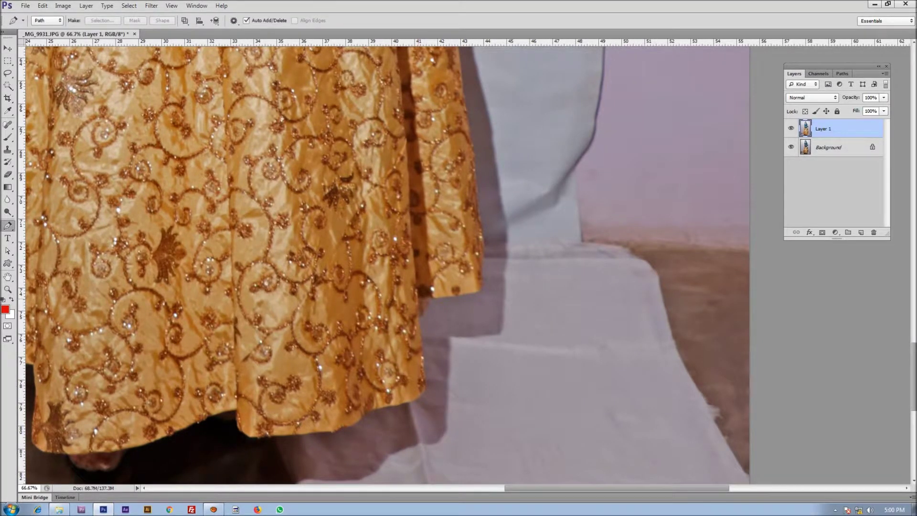
pyautogui.click(419, 299)
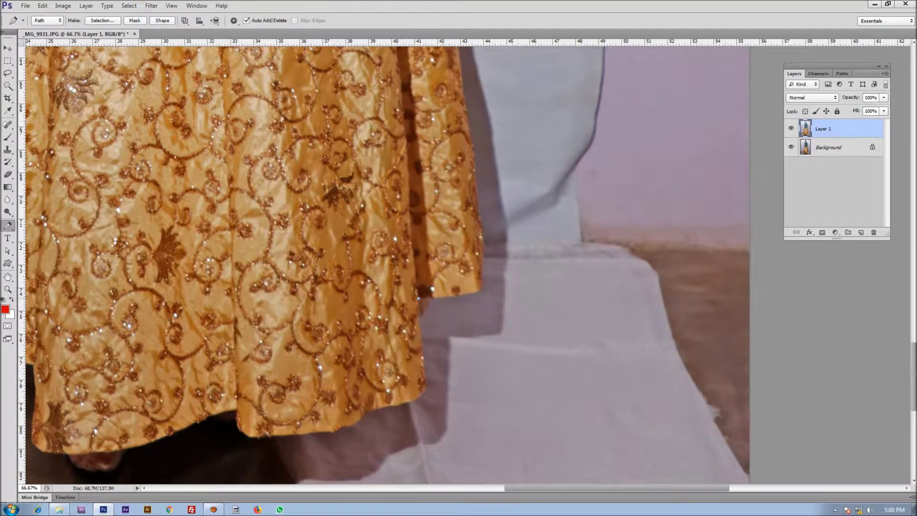
pyautogui.moveTo(482, 277); pyautogui.dragTo(482, 266)
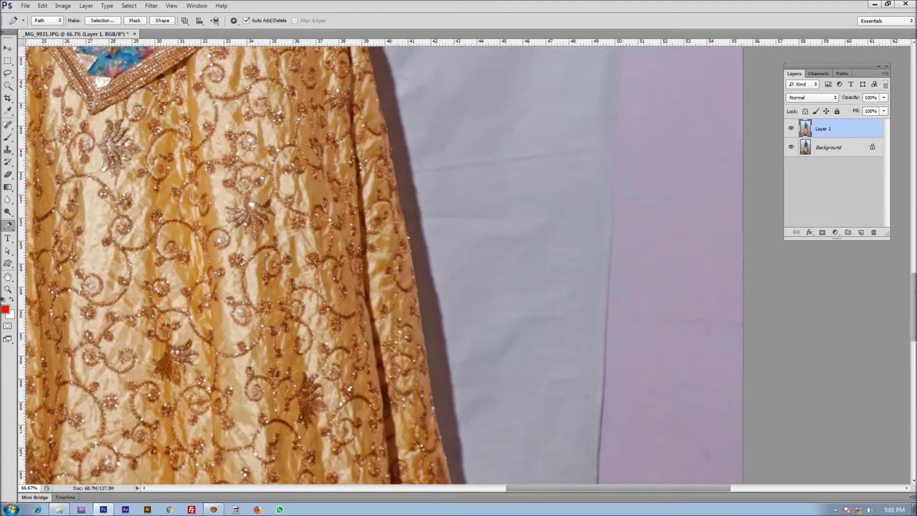
pyautogui.moveTo(401, 328); pyautogui.dragTo(401, 319)
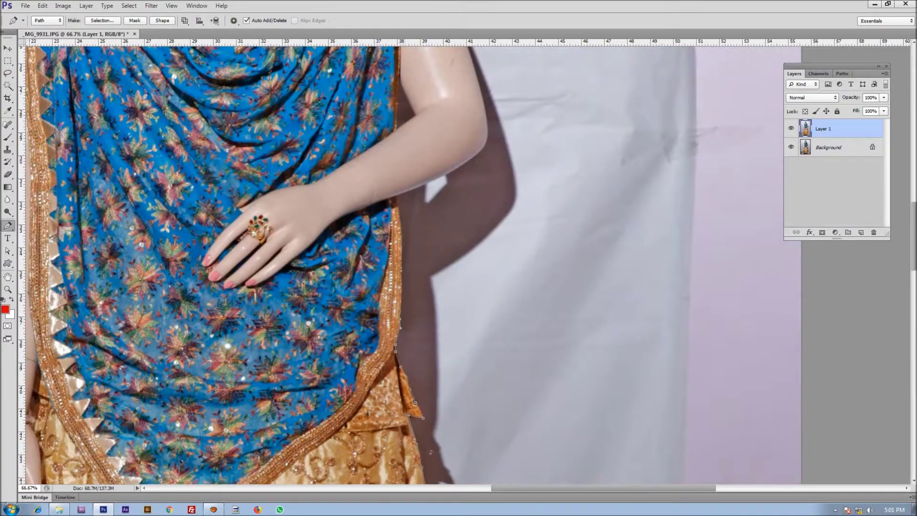
# Continue the path around the bent elbow, over the shoulder and around the head scarf to the opposite shoulder
pyautogui.scroll(10, 418, 298)
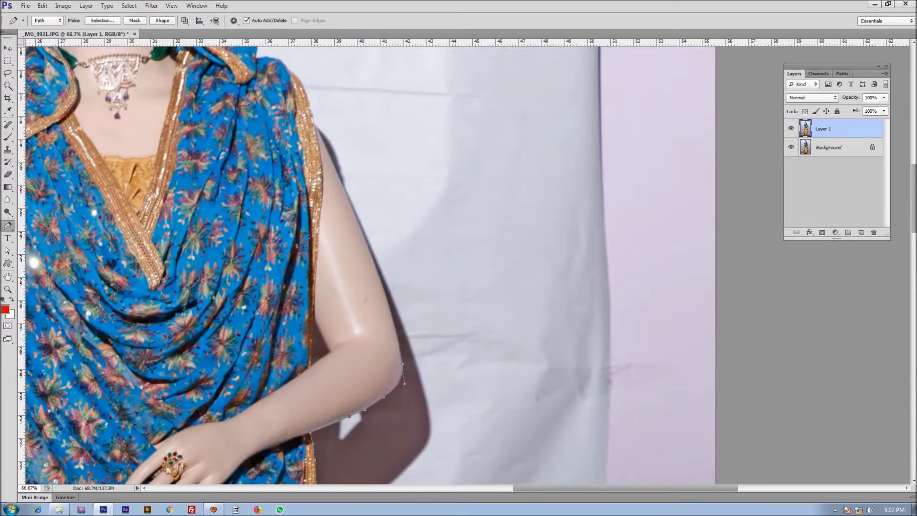
pyautogui.scroll(3, 418, 298)
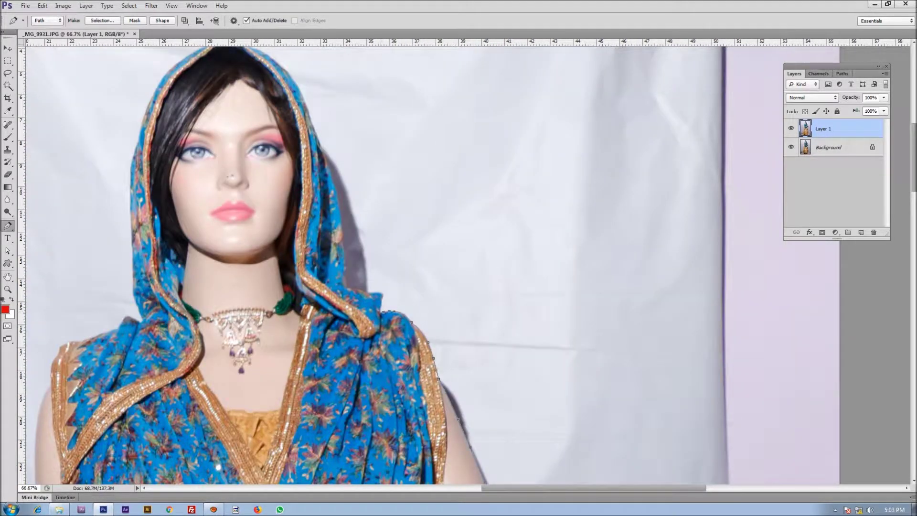
pyautogui.scroll(5, 418, 298)
pyautogui.click(256, 106)
pyautogui.moveTo(272, 114); pyautogui.dragTo(297, 81)
pyautogui.moveTo(247, 109); pyautogui.dragTo(229, 121)
pyautogui.moveTo(211, 168); pyautogui.dragTo(201, 206)
pyautogui.click(200, 260)
pyautogui.moveTo(200, 260); pyautogui.dragTo(190, 209)
pyautogui.click(187, 310)
pyautogui.click(179, 320)
pyautogui.click(159, 329)
pyautogui.click(144, 334)
pyautogui.click(121, 340)
# Extend the path down the outer edge of the mannequin's hanging arm towards the wrist
pyautogui.moveTo(273, 410); pyautogui.dragTo(322, 229)
pyautogui.click(145, 246)
pyautogui.moveTo(320, 309); pyautogui.dragTo(321, 267)
pyautogui.click(146, 267)
pyautogui.click(148, 320)
pyautogui.click(148, 349)
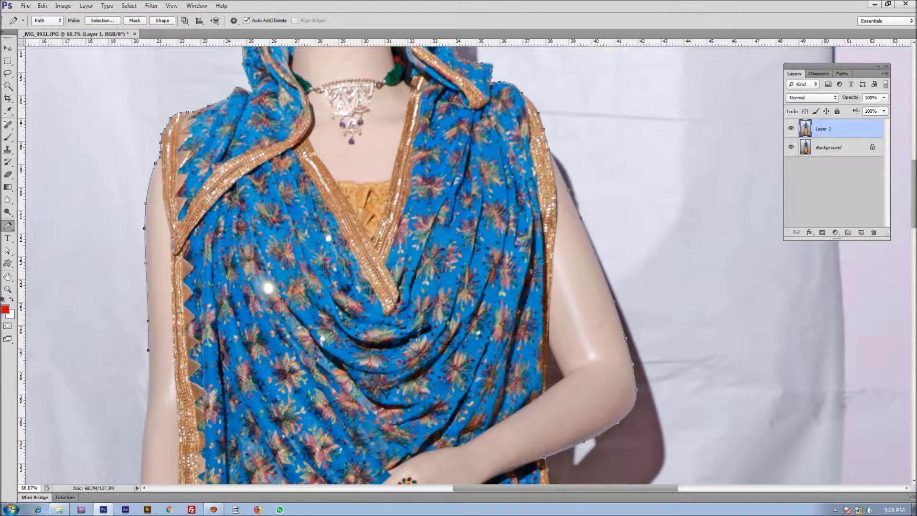
pyautogui.click(148, 379)
pyautogui.scroll(-4, 148, 397)
pyautogui.click(140, 361)
pyautogui.scroll(-4, 140, 360)
pyautogui.click(139, 386)
# Trace the path closely around the outer edge of the jewelled bracelet on the hanging wrist
pyautogui.hotkey('ctrl', '+')
pyautogui.hotkey('ctrl', '+')
pyautogui.moveTo(230, 458); pyautogui.dragTo(461, 210)
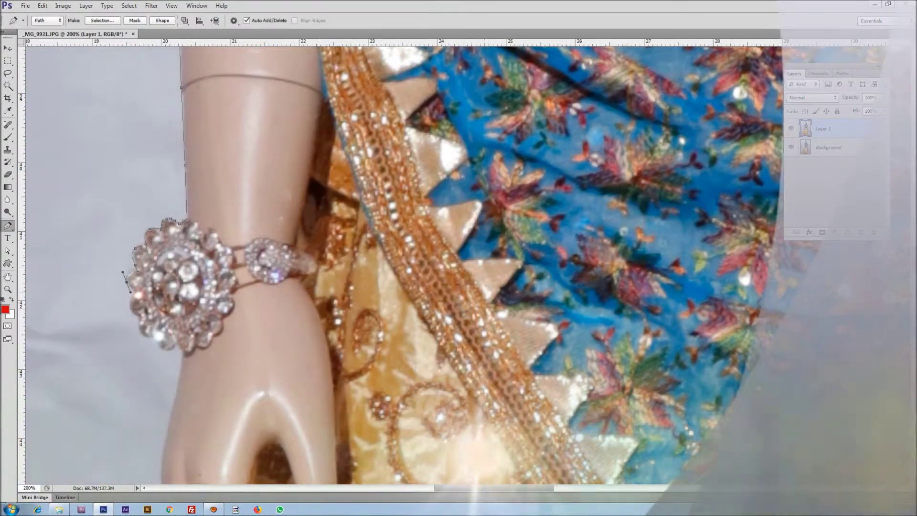
pyautogui.click(129, 302)
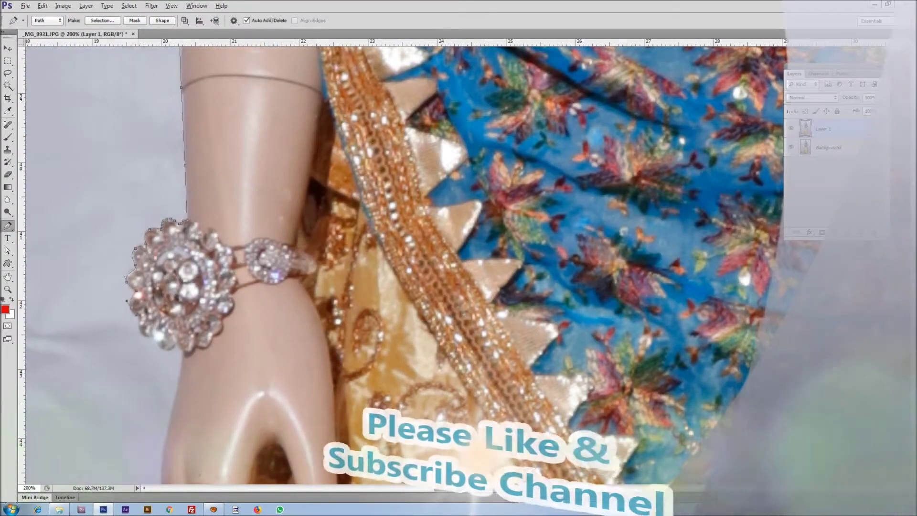
pyautogui.click(138, 322)
pyautogui.click(154, 338)
pyautogui.click(177, 343)
# Continue the path along the hanging hand and around its large gold ring to the skirt
pyautogui.moveTo(178, 344); pyautogui.dragTo(176, 277)
pyautogui.click(172, 333)
pyautogui.moveTo(165, 369); pyautogui.dragTo(165, 230)
pyautogui.click(164, 298)
pyautogui.moveTo(164, 298); pyautogui.dragTo(164, 262)
pyautogui.click(162, 296)
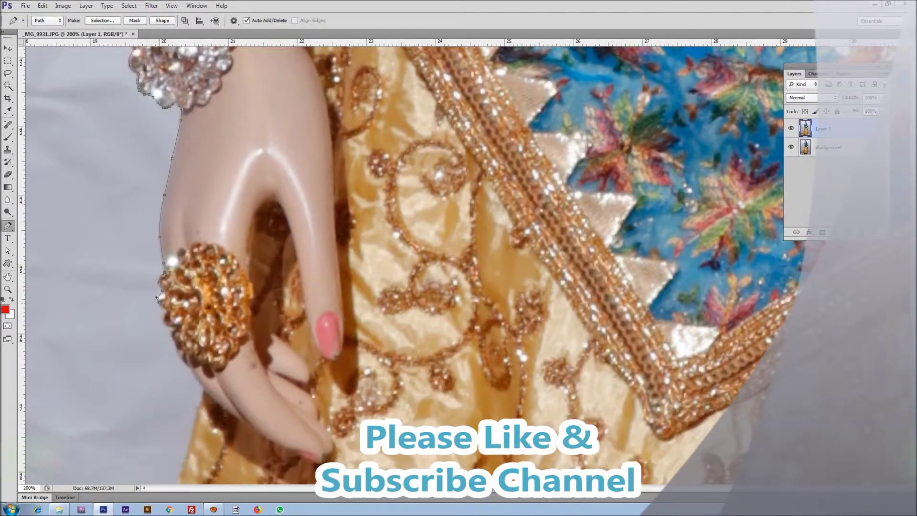
pyautogui.moveTo(177, 346); pyautogui.dragTo(204, 290)
pyautogui.click(225, 337)
pyautogui.moveTo(220, 382); pyautogui.dragTo(186, 302)
pyautogui.click(180, 317)
# Trace the path down the skirt's left edge towards its lower corner
pyautogui.moveTo(148, 431); pyautogui.dragTo(221, 173)
pyautogui.click(196, 249)
pyautogui.click(184, 361)
pyautogui.moveTo(158, 401); pyautogui.dragTo(252, 115)
pyautogui.click(172, 362)
pyautogui.click(157, 361)
pyautogui.click(163, 361)
pyautogui.moveTo(163, 361); pyautogui.dragTo(225, 170)
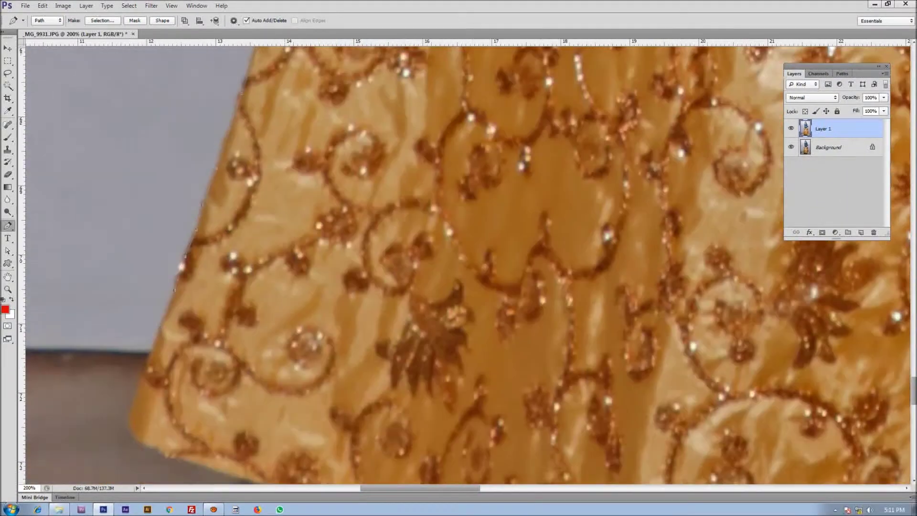
# Carry the path around the skirt's lower-left corner and along the left part of the hem
pyautogui.click(133, 434)
pyautogui.moveTo(134, 434); pyautogui.dragTo(92, 287)
pyautogui.click(302, 370)
pyautogui.moveTo(303, 370); pyautogui.dragTo(159, 217)
pyautogui.moveTo(273, 331); pyautogui.dragTo(280, 341)
pyautogui.moveTo(279, 341); pyautogui.dragTo(191, 302)
pyautogui.moveTo(284, 372); pyautogui.dragTo(288, 382)
pyautogui.scroll(-5, 458, 262)
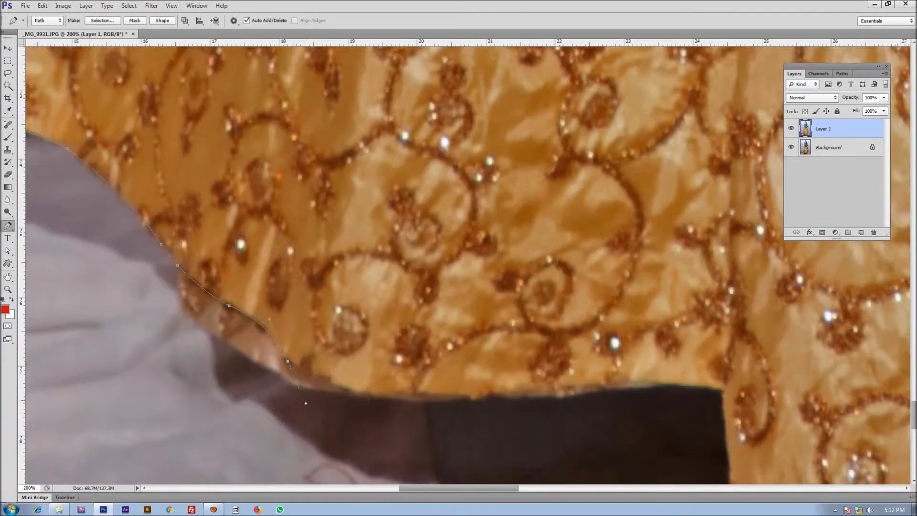
# Trace the rest of the skirt's hem and close the path at its starting point by the right-hand notch
pyautogui.hscroll(5, 458, 263)
pyautogui.hscroll(10, 459, 263)
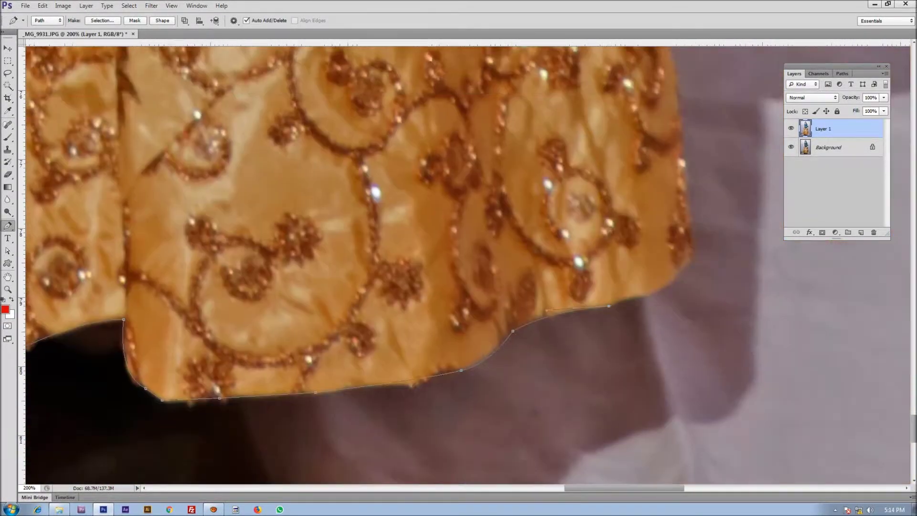
pyautogui.scroll(-5, 459, 263)
pyautogui.hscroll(2, 458, 263)
pyautogui.moveTo(465, 227); pyautogui.dragTo(457, 144)
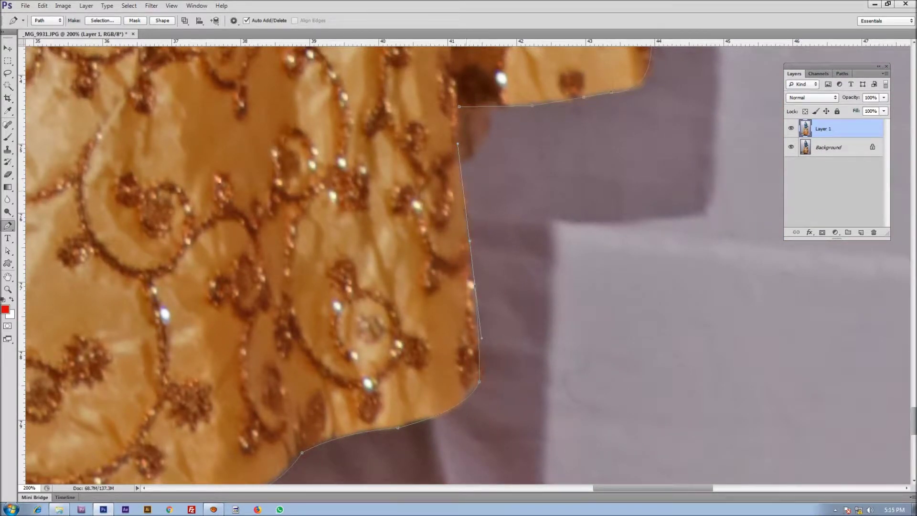
pyautogui.hotkey('ctrl', 'z')
pyautogui.click(459, 106)
# Convert the closed path around the mannequin into a selection and fit the whole image in view
pyautogui.press('z')
pyautogui.keyDown('alt'); pyautogui.click(478, 229); pyautogui.keyUp('alt')
pyautogui.keyDown('alt'); pyautogui.click(478, 229); pyautogui.keyUp('alt')
pyautogui.keyDown('alt'); pyautogui.click(478, 229); pyautogui.keyUp('alt')
pyautogui.keyDown('alt'); pyautogui.click(478, 230); pyautogui.keyUp('alt')
pyautogui.keyDown('alt'); pyautogui.click(478, 230); pyautogui.keyUp('alt')
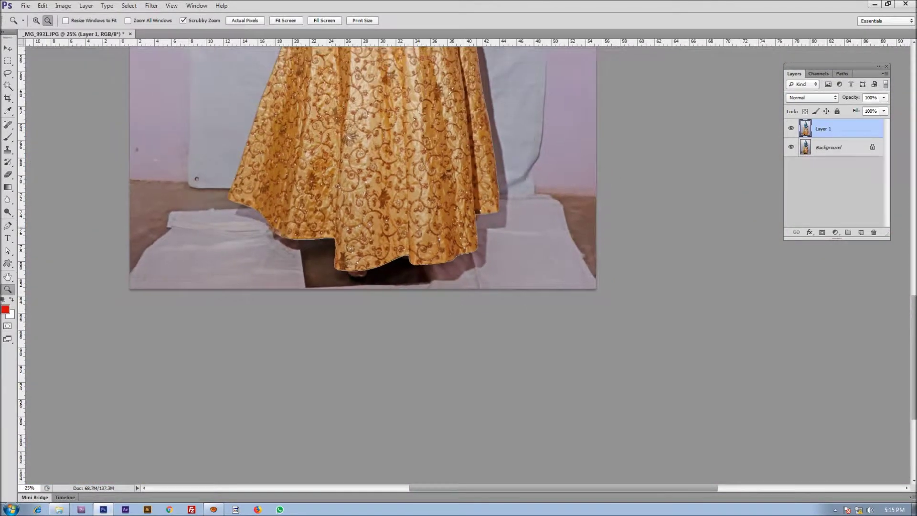
pyautogui.hotkey('ctrl', '-')
pyautogui.hotkey('ctrl', '-')
pyautogui.hotkey('ctrl', '-')
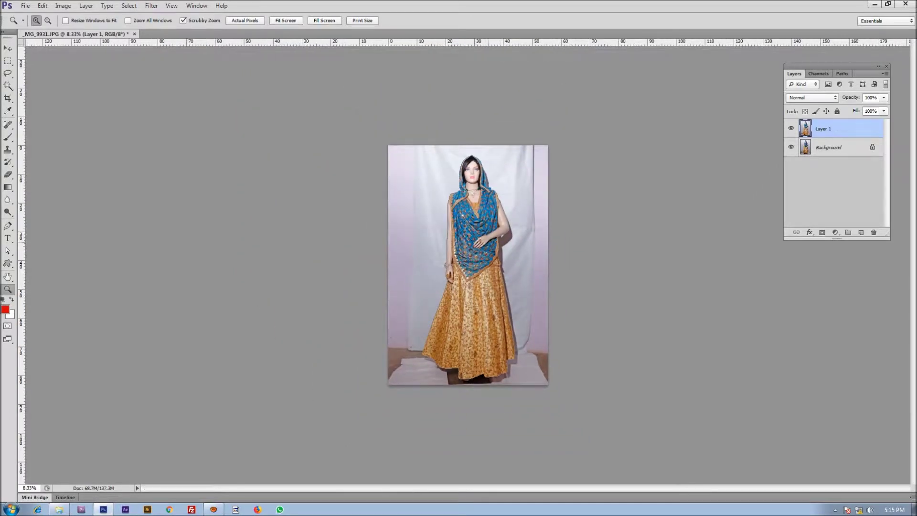
pyautogui.hotkey('ctrl', 'Return')
pyautogui.rightClick(527, 246)
pyautogui.click(544, 253)
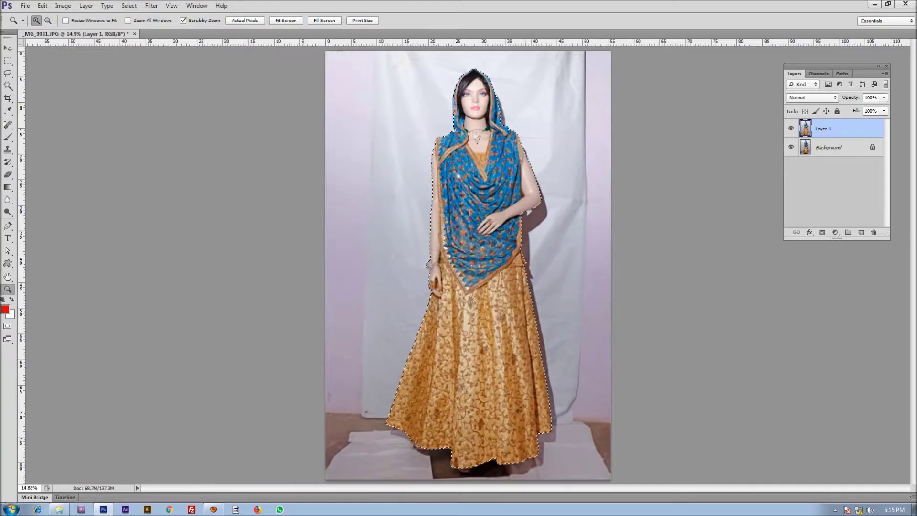
# Check the selection's edge near the elbow and contract the selection by 2 pixels
pyautogui.scroll(3, 583, 221)
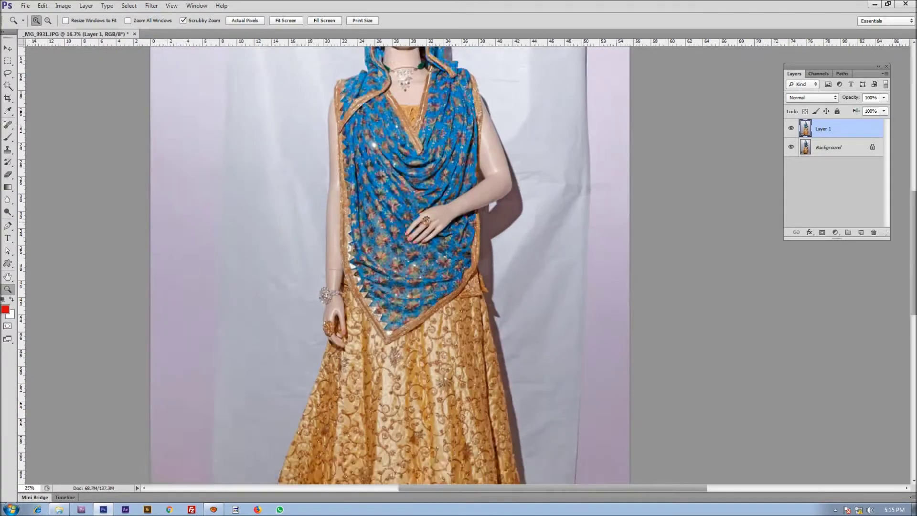
pyautogui.scroll(2, 566, 212)
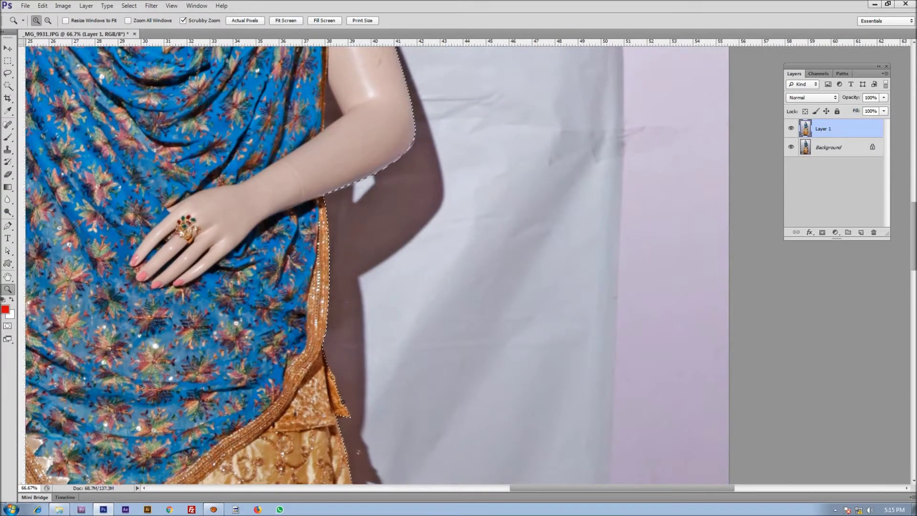
pyautogui.moveTo(565, 212); pyautogui.dragTo(632, 355)
pyautogui.scroll(2, 480, 261)
pyautogui.moveTo(481, 261); pyautogui.dragTo(496, 301)
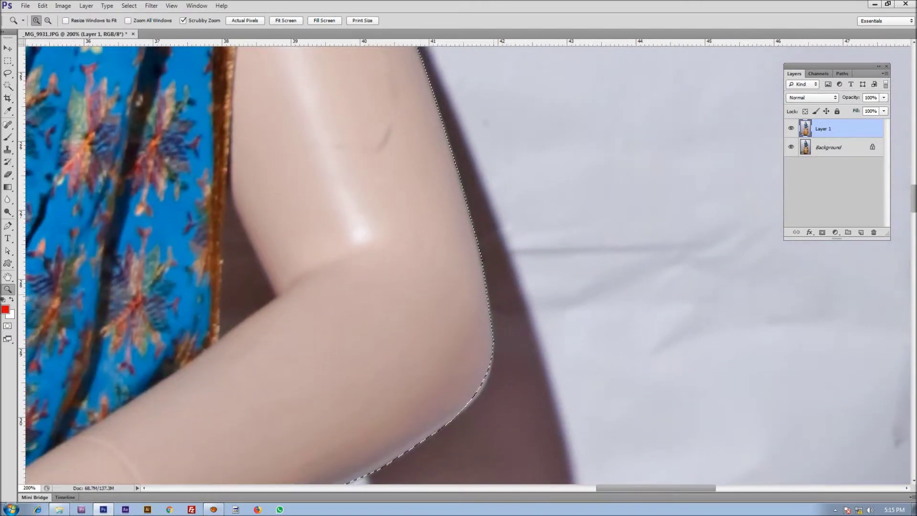
pyautogui.hotkey('alt', 's')
pyautogui.press('m')
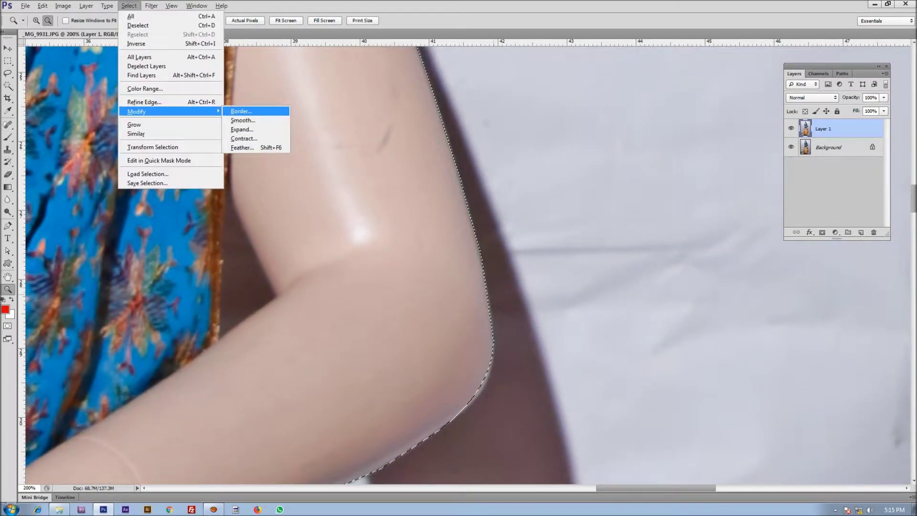
pyautogui.write('c2')
pyautogui.press('Return')
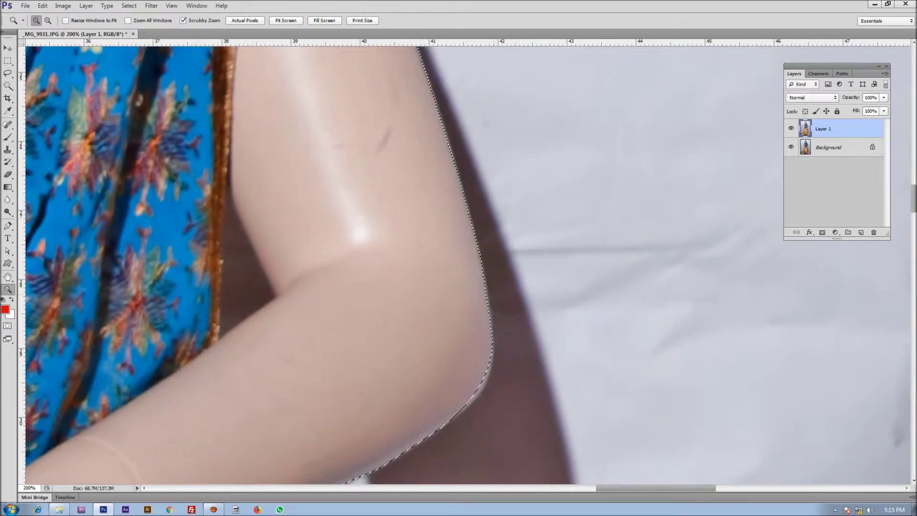
# Feather the selection by 1 pixel and copy the selected mannequin from the Background layer to a new layer
pyautogui.press('alt')
pyautogui.keyDown('alt'); pyautogui.click(489, 287); pyautogui.keyUp('alt')
pyautogui.keyDown('alt'); pyautogui.click(489, 287); pyautogui.keyUp('alt')
pyautogui.click(840, 148)
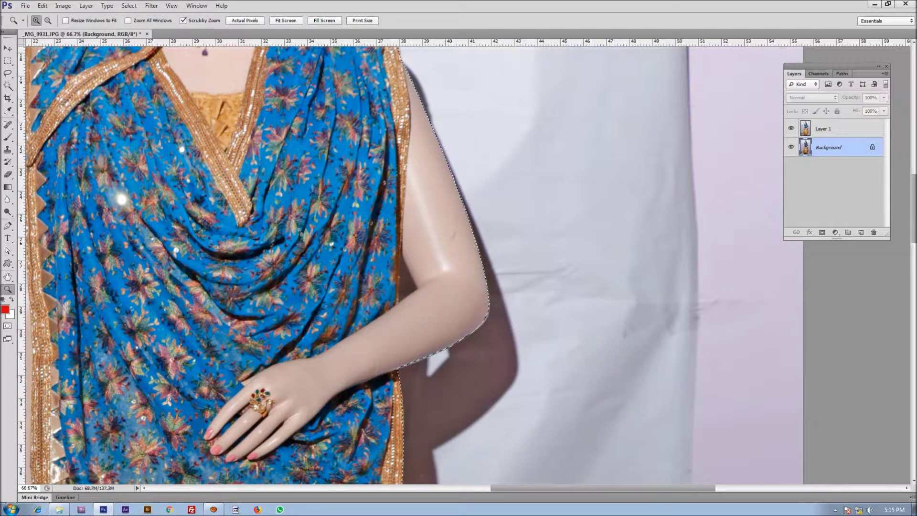
pyautogui.press('m')
pyautogui.rightClick(423, 195)
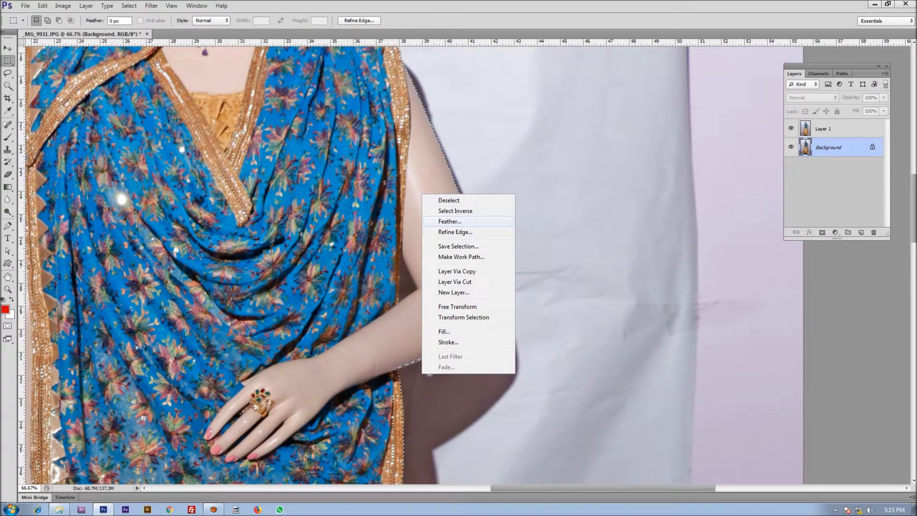
pyautogui.click(449, 221)
pyautogui.write('1')
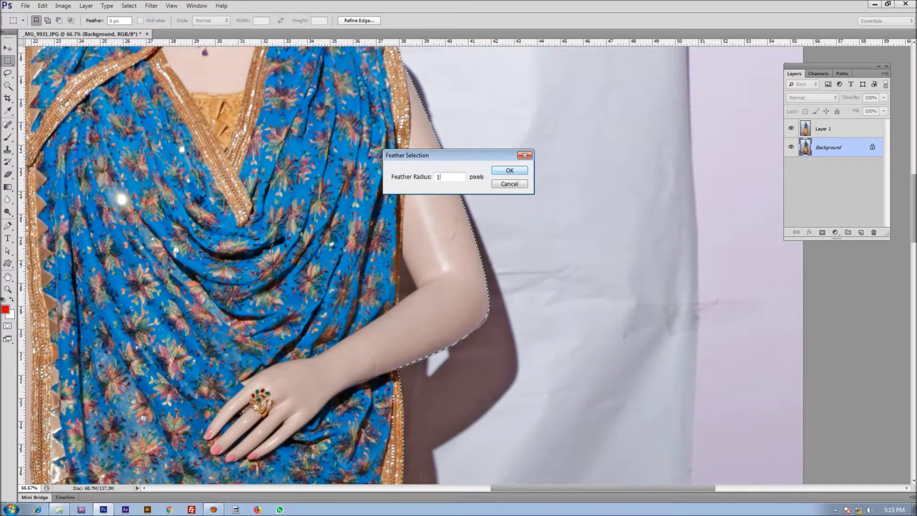
pyautogui.press('Return')
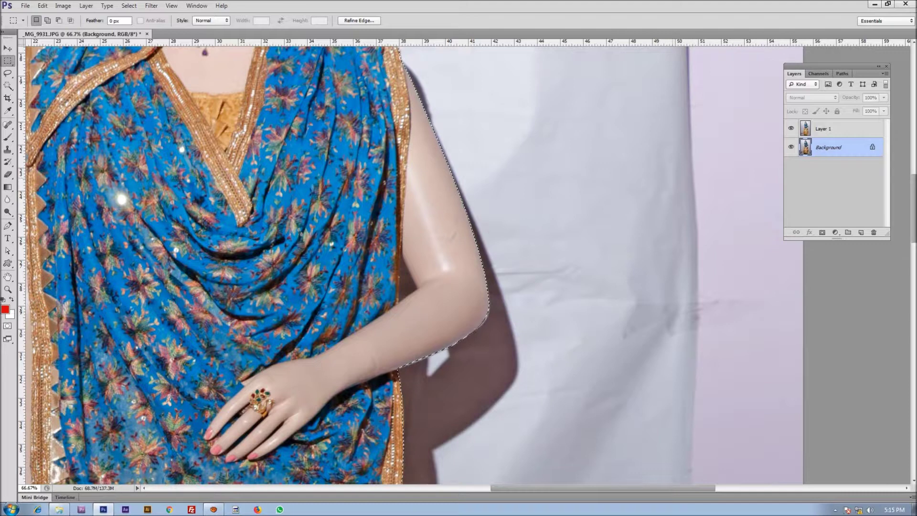
pyautogui.hotkey('ctrl', 'j')
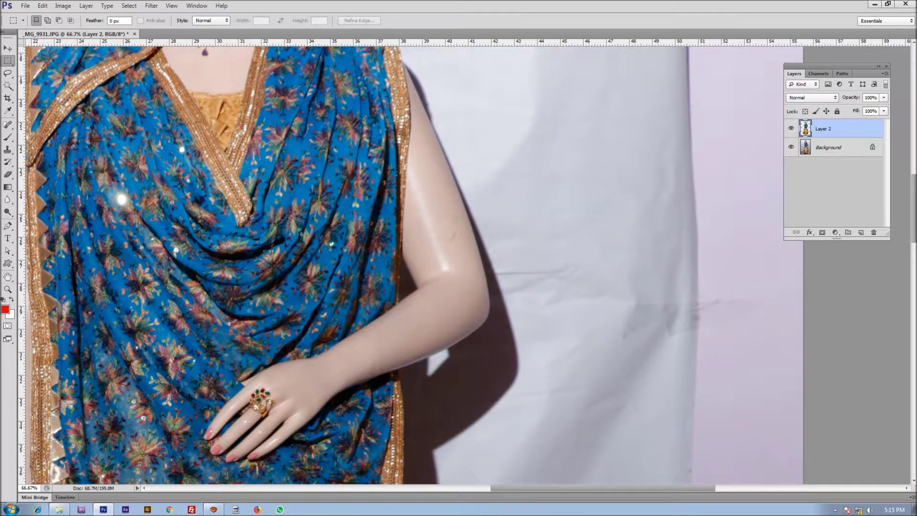
# Duplicate the cut-out mannequin layer, Layer 2, with the whole image in view
pyautogui.press('z')
pyautogui.keyDown('alt'); pyautogui.click(513, 235); pyautogui.keyUp('alt')
pyautogui.keyDown('alt'); pyautogui.click(513, 235); pyautogui.keyUp('alt')
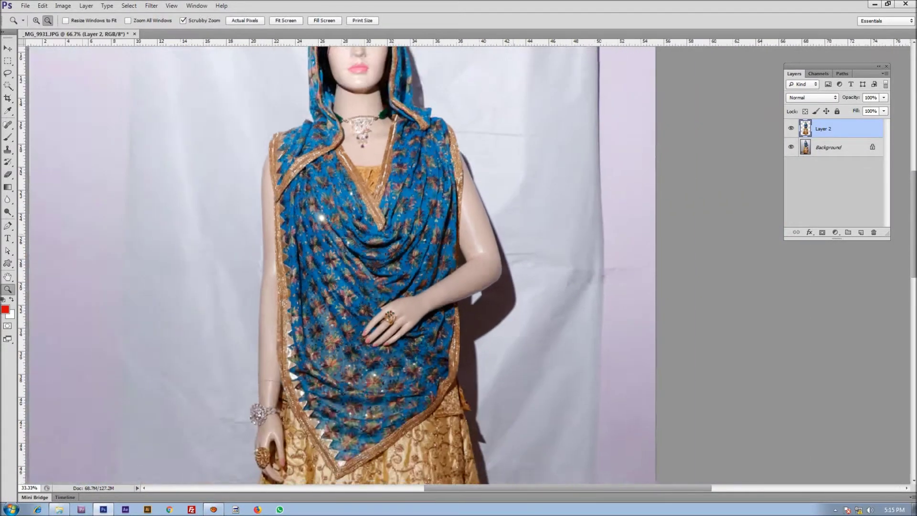
pyautogui.hotkey('ctrl', '-')
pyautogui.hotkey('ctrl', '-')
pyautogui.hotkey('ctrl', '-')
pyautogui.press('v')
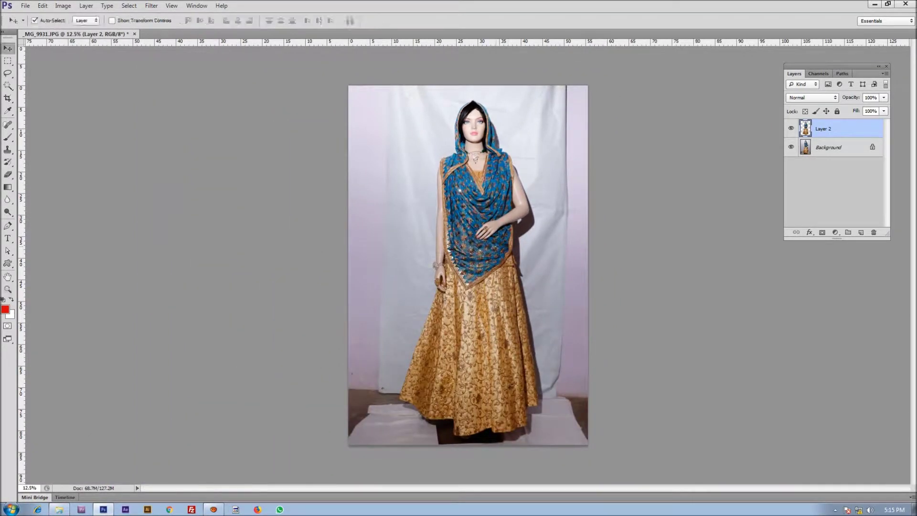
pyautogui.hotkey('ctrl', 'j')
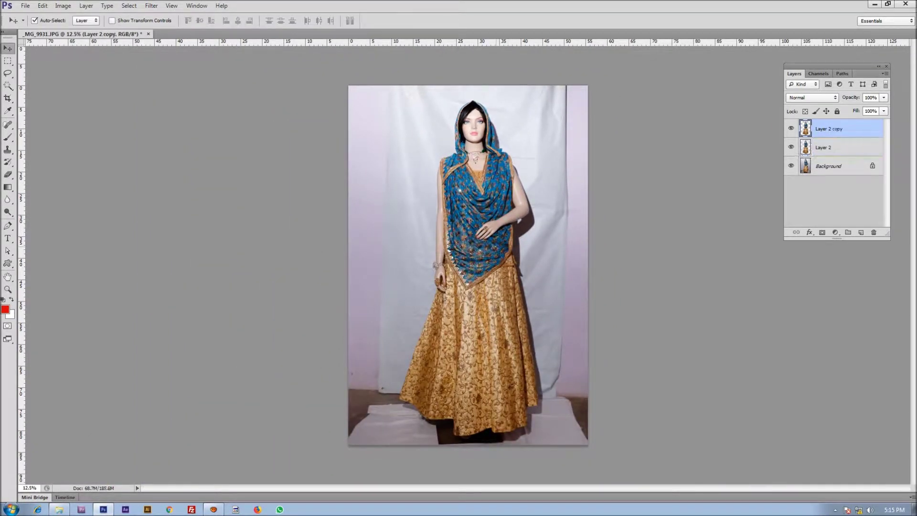
# Apply Shadows/Highlights to the duplicated mannequin layer with a shadows amount of 35% and highlights at 0%
pyautogui.hotkey('alt', 'i')
pyautogui.press('a')
pyautogui.press('w')
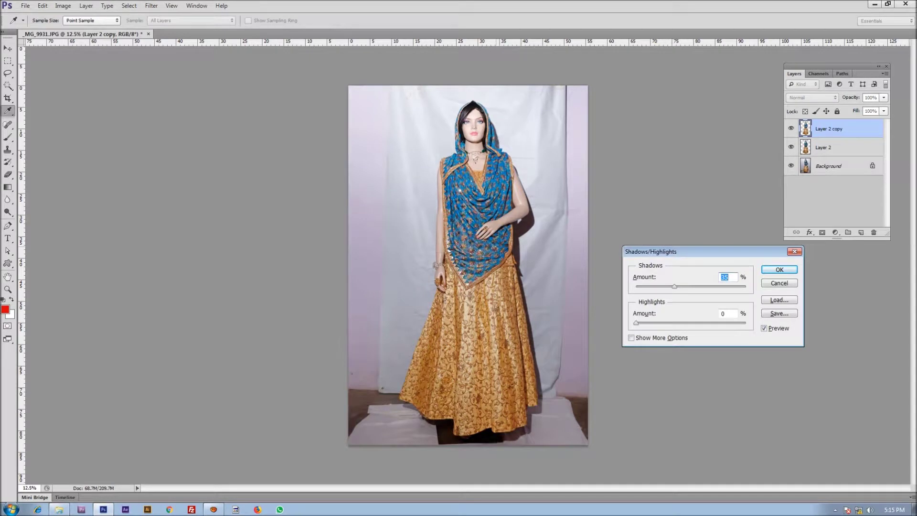
pyautogui.press('Return')
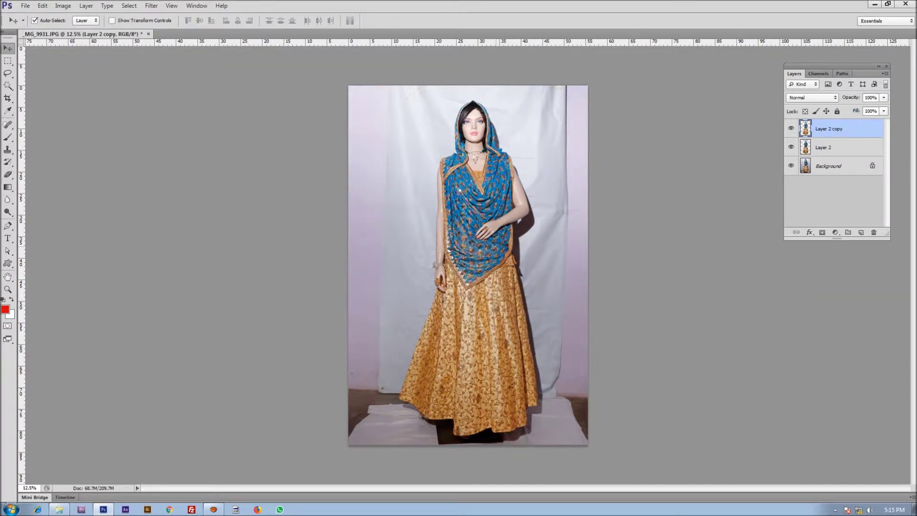
# Apply Shadows/Highlights to the duplicate a second time with a shadows amount of 1%
pyautogui.hotkey('alt', 'i')
pyautogui.press('a')
pyautogui.press('w')
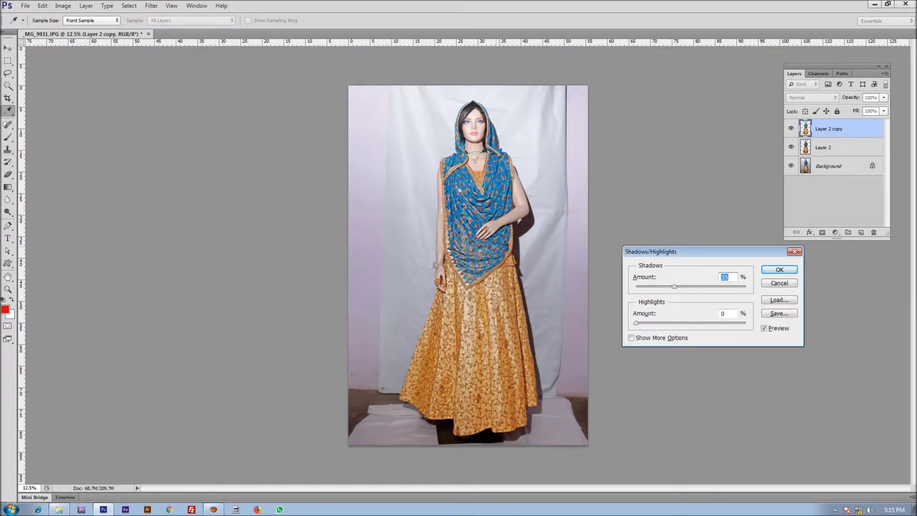
pyautogui.write('1')
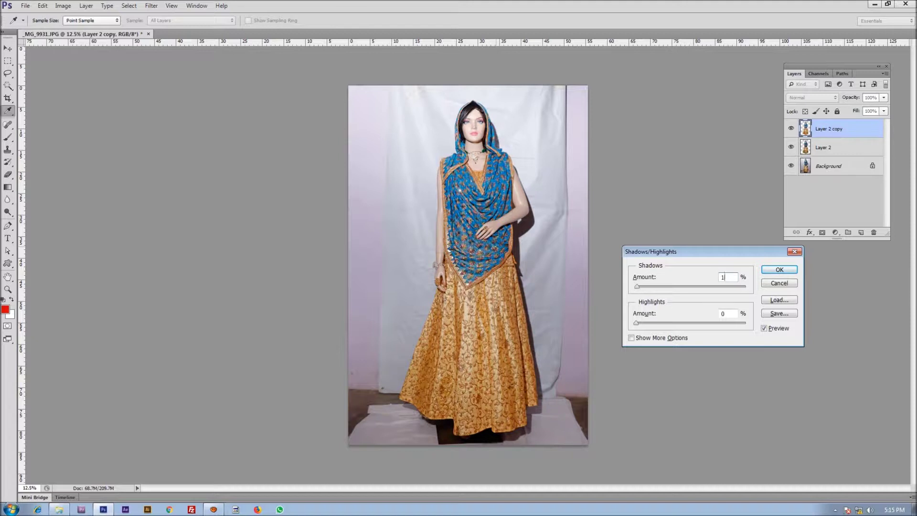
pyautogui.press('Return')
# Place a white-filled layer directly beneath the merged mannequin layer and save the document as a PSD
pyautogui.press('m')
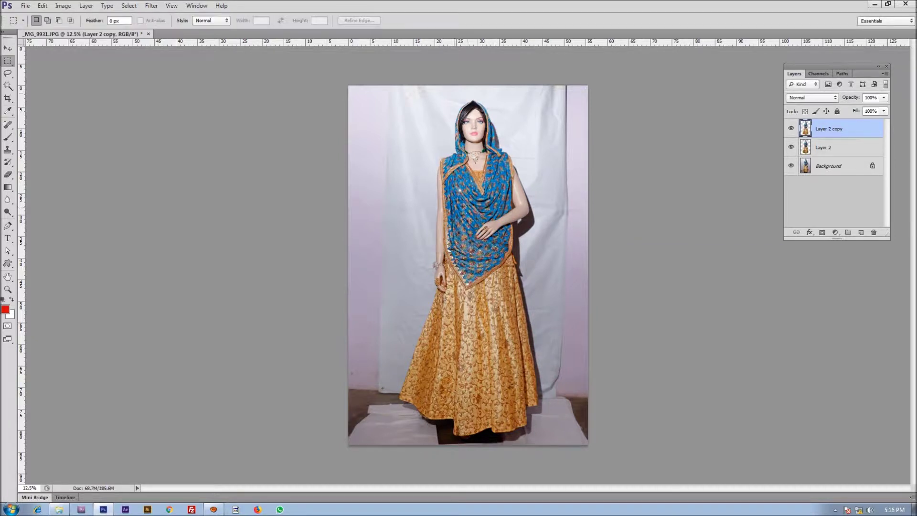
pyautogui.press('e')
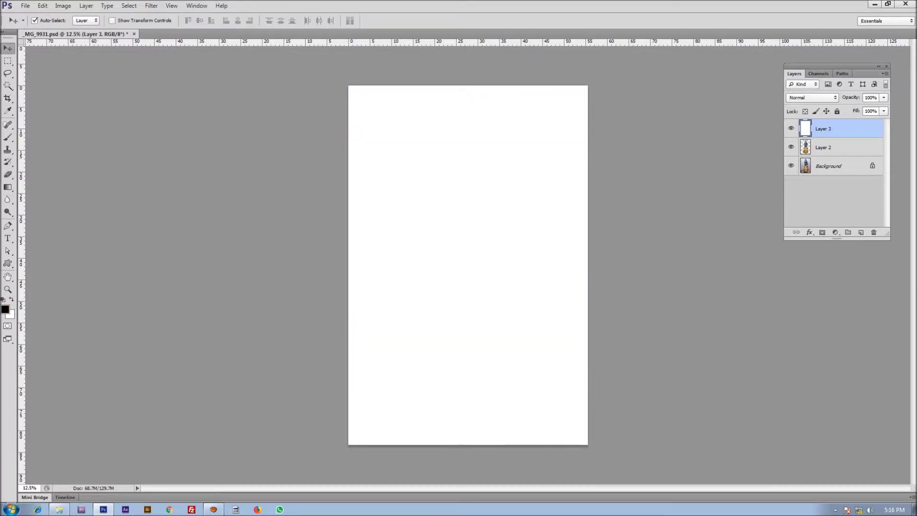
pyautogui.hotkey('ctrl', '[')
pyautogui.hotkey('ctrl', 's')
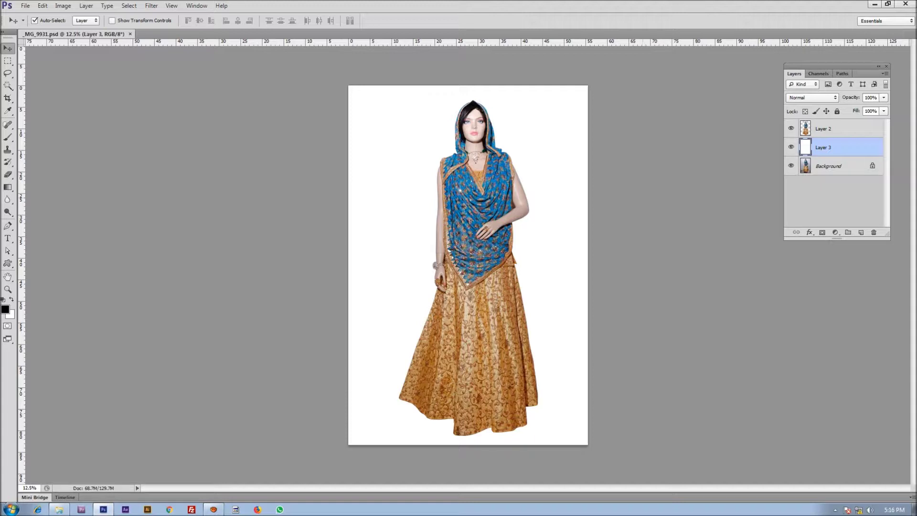
# Sharpen Layer 2 with Unsharp Mask at amount 40%, radius 1.0 pixel and threshold 0, comparing the preview, and save the file
pyautogui.click(841, 129)
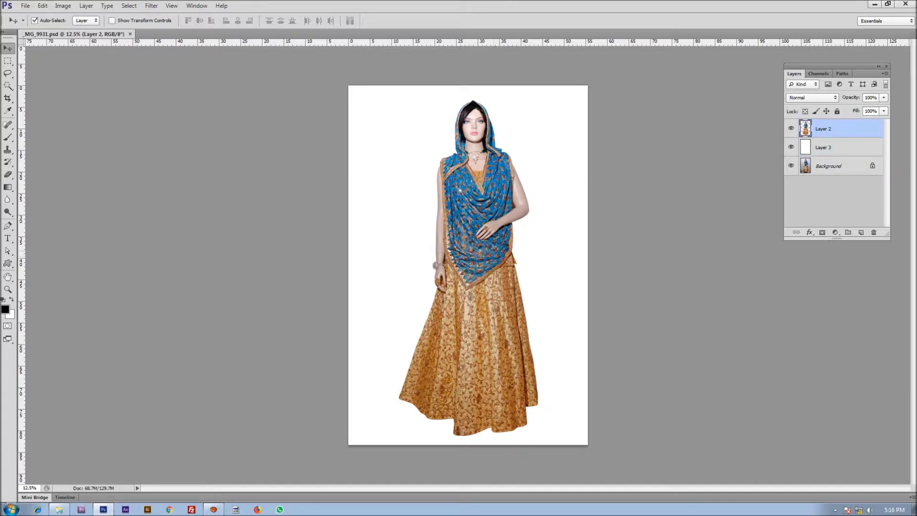
pyautogui.press('z')
pyautogui.click(485, 228)
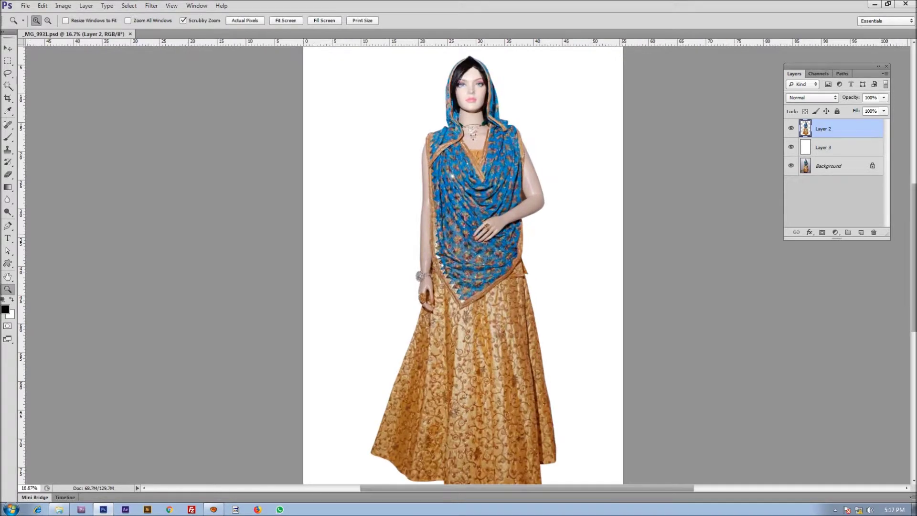
pyautogui.press('v')
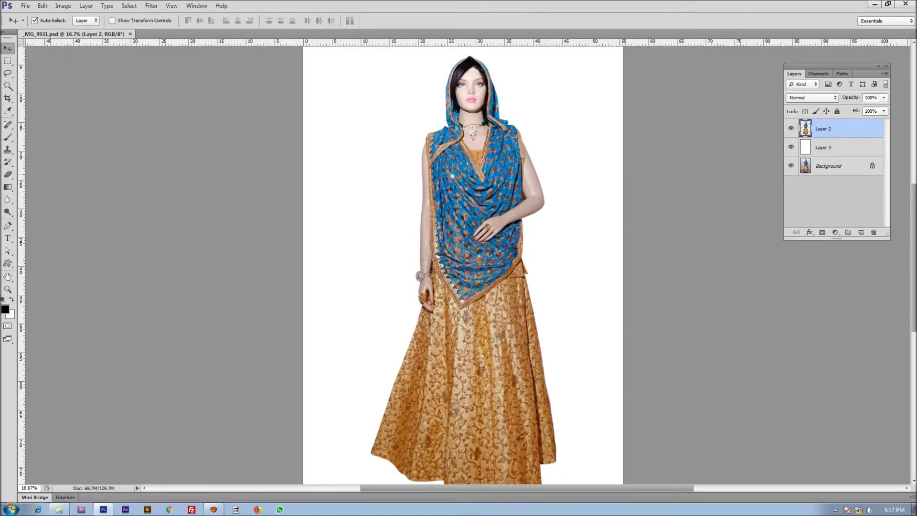
pyautogui.click(151, 5)
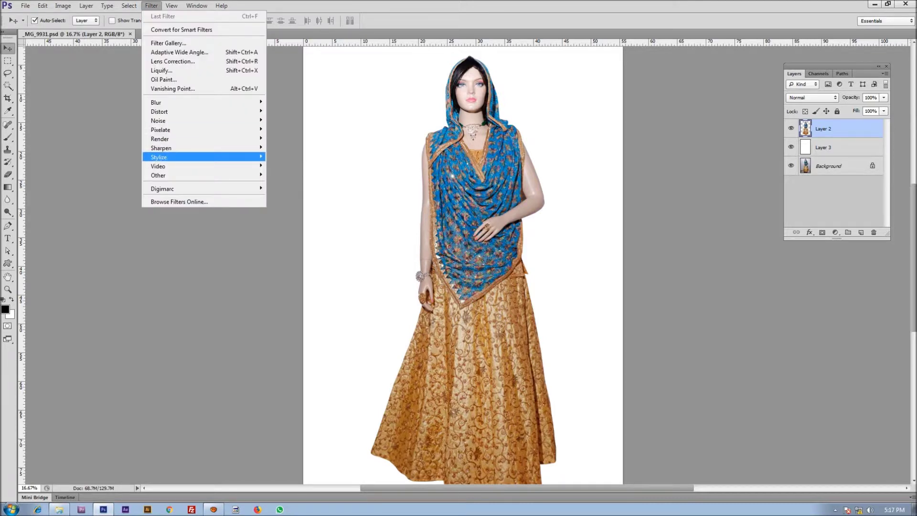
pyautogui.moveTo(229, 148)
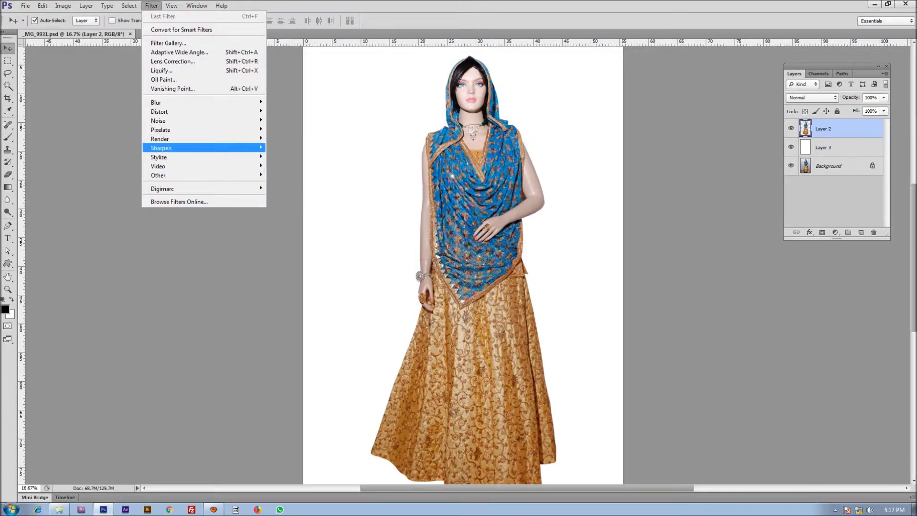
pyautogui.click(294, 184)
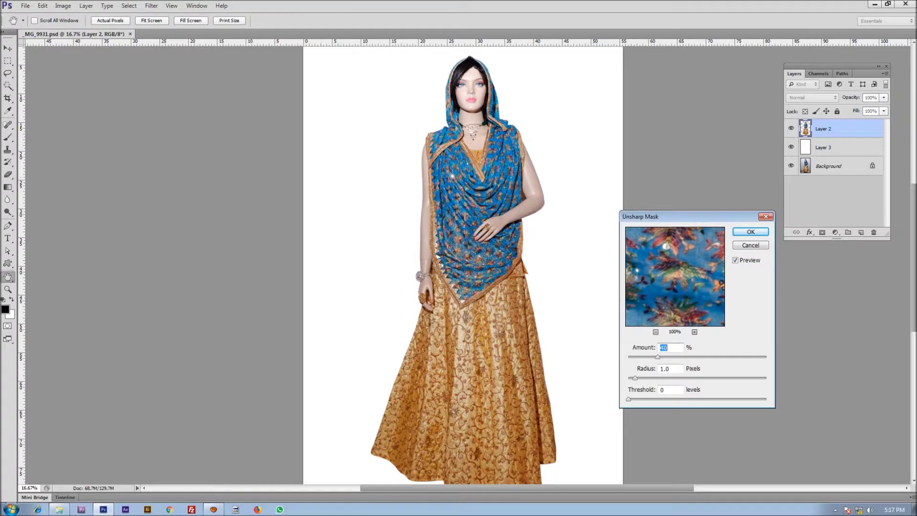
pyautogui.click(735, 260)
pyautogui.click(736, 260)
pyautogui.click(750, 232)
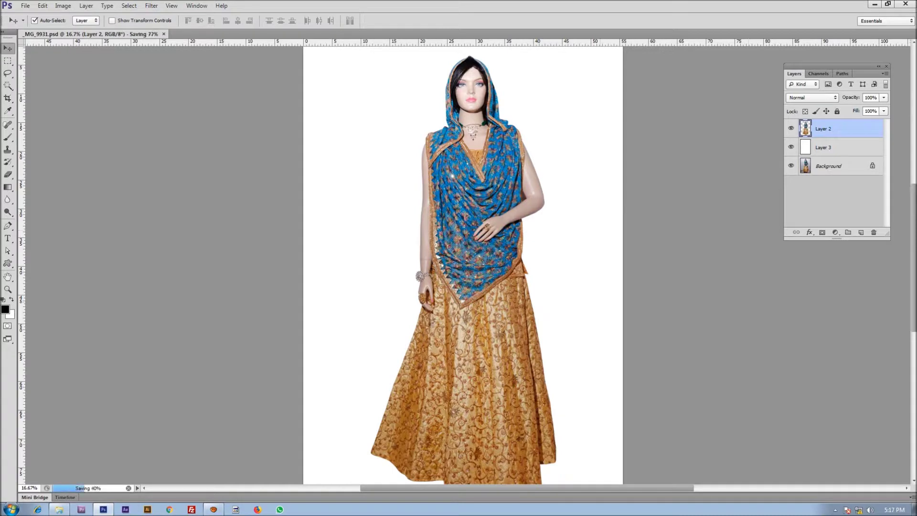
# Crop to a 1:1 square enlarged to the image's full height, extending the canvas on both sides of the mannequin
pyautogui.press('z')
pyautogui.hotkey('ctrl', '-')
pyautogui.hotkey('ctrl', '-')
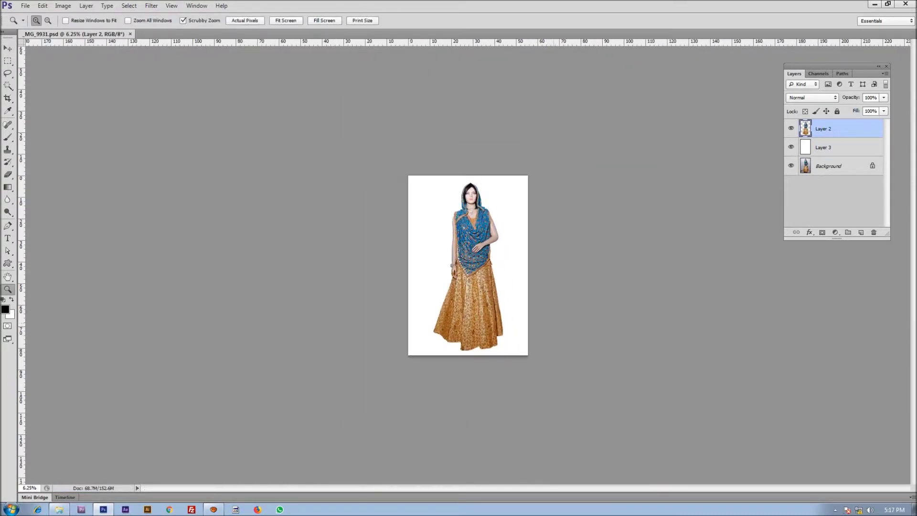
pyautogui.press('v')
pyautogui.press('c')
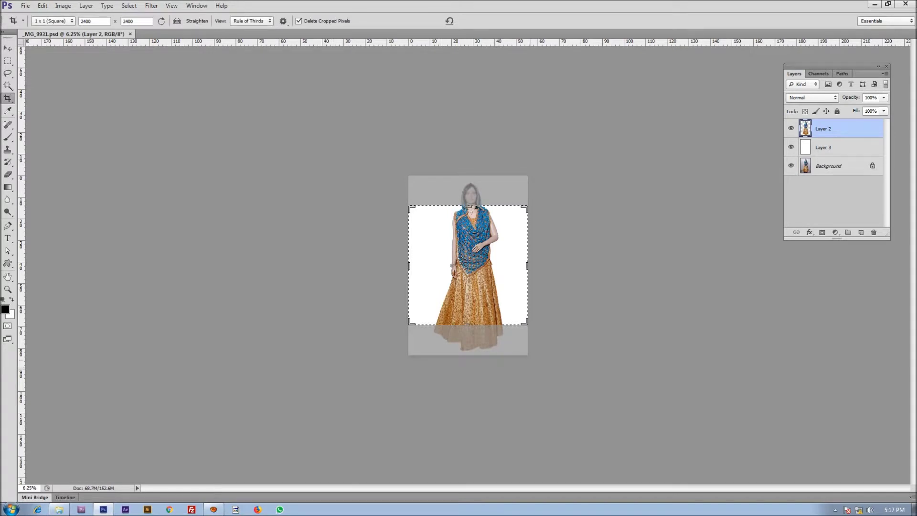
pyautogui.moveTo(528, 325); pyautogui.dragTo(557, 355)
pyautogui.press('Return')
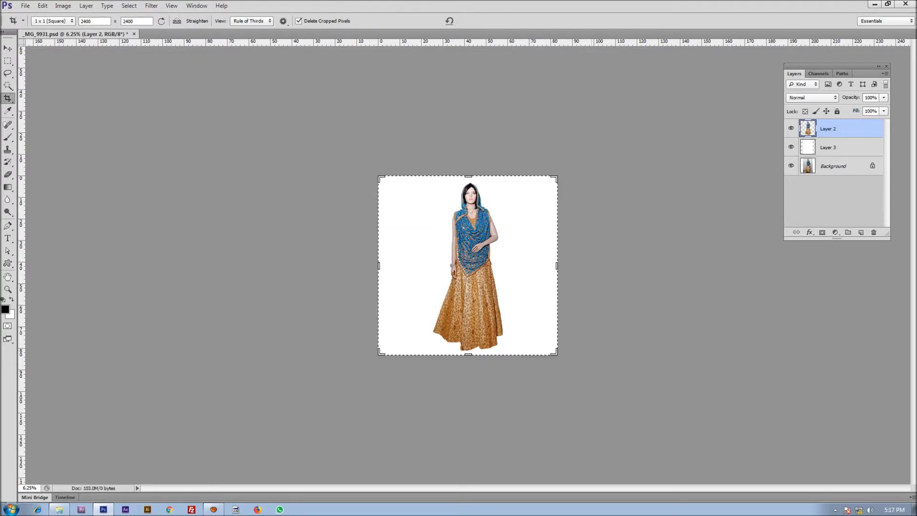
pyautogui.press('v')
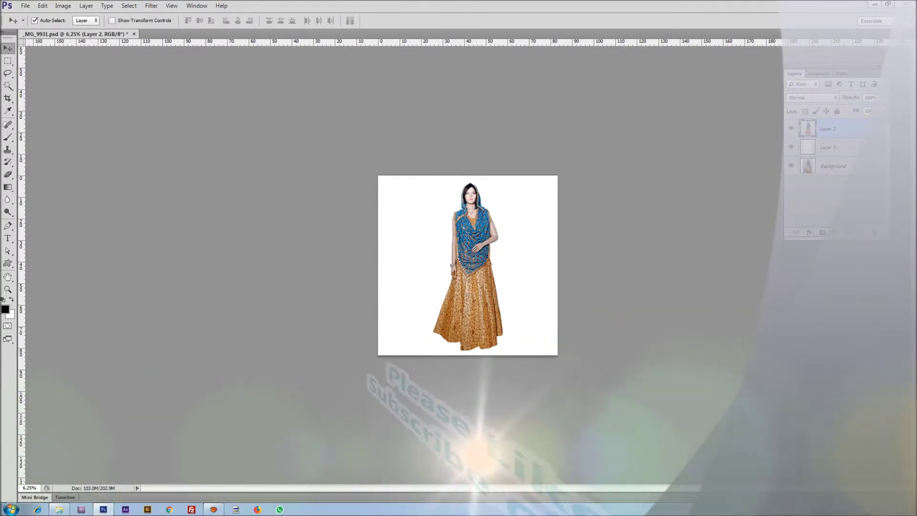
# Fill Layer 3 with white across the square canvas and align the mannequin layer to its vertical center
pyautogui.click(841, 147)
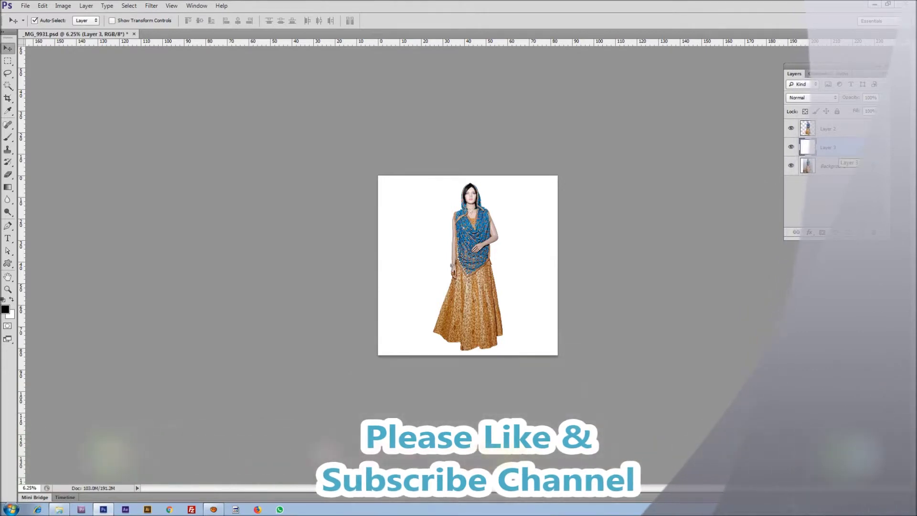
pyautogui.hotkey('ctrl', 'a')
pyautogui.hotkey('alt', ']')
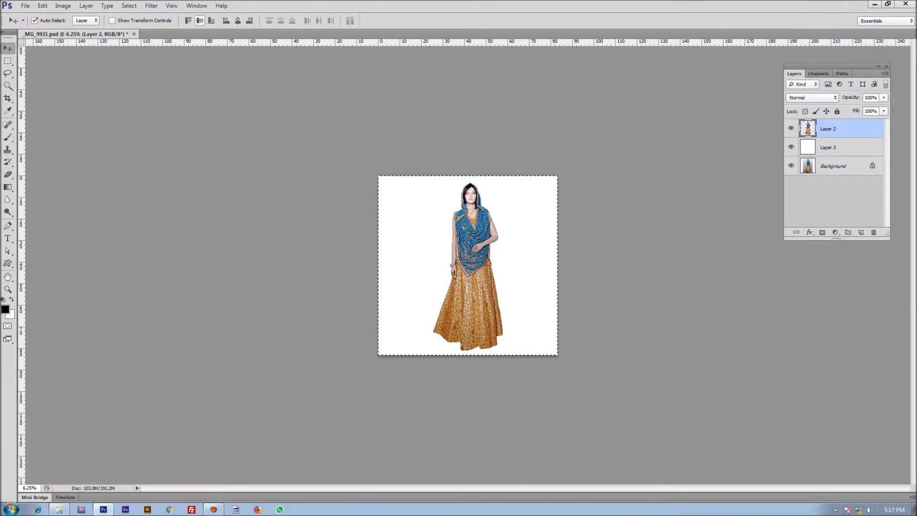
pyautogui.click(199, 21)
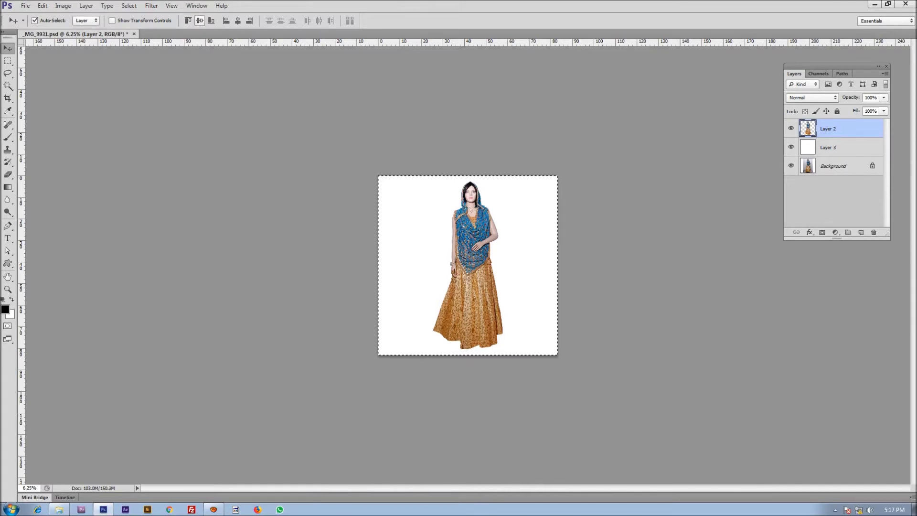
pyautogui.hotkey('ctrl', 'd')
# Export the image with Save for Web as a JPEG at quality 70, named 04, in New folder
pyautogui.hotkey('ctrl', 'alt', 'shift', 's')
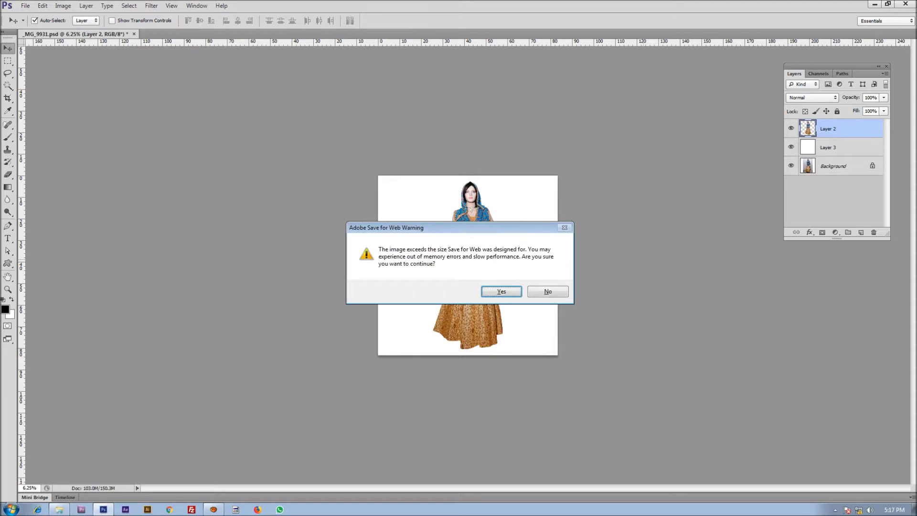
pyautogui.press('Return')
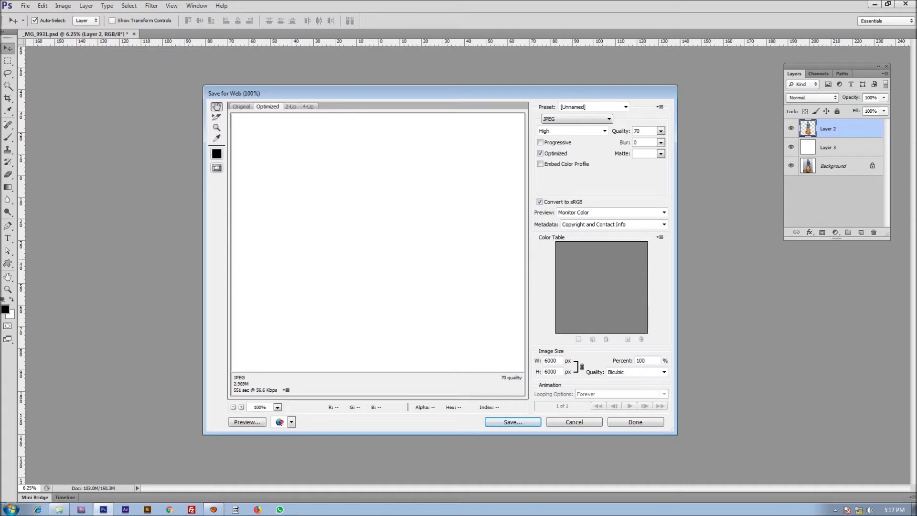
pyautogui.press('Return')
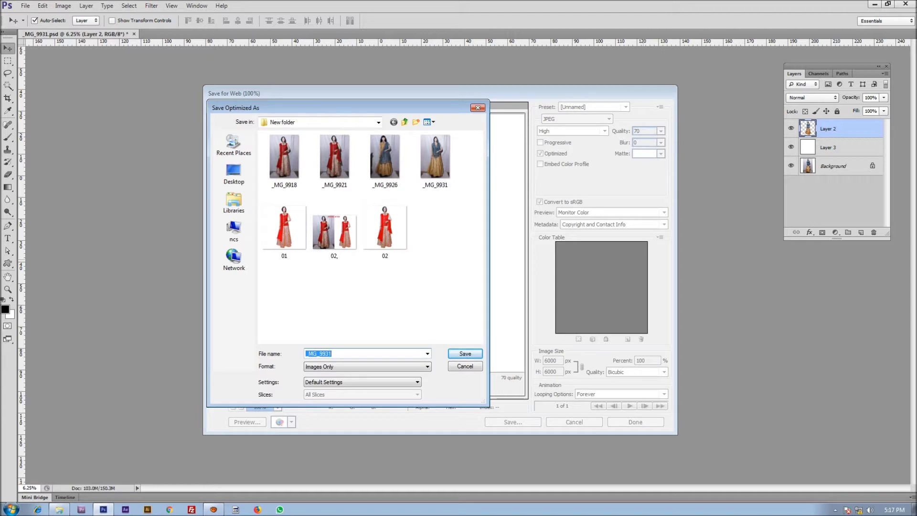
pyautogui.write('0')
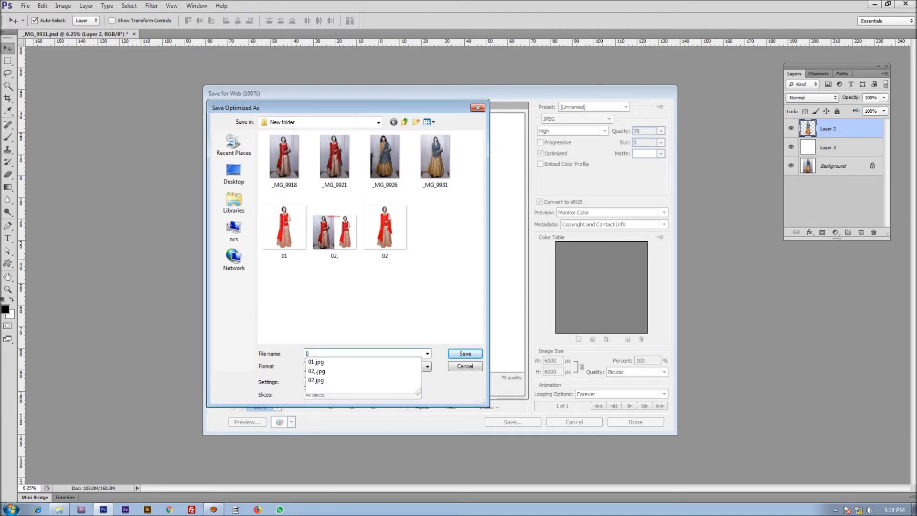
pyautogui.write('4')
pyautogui.press('Return')
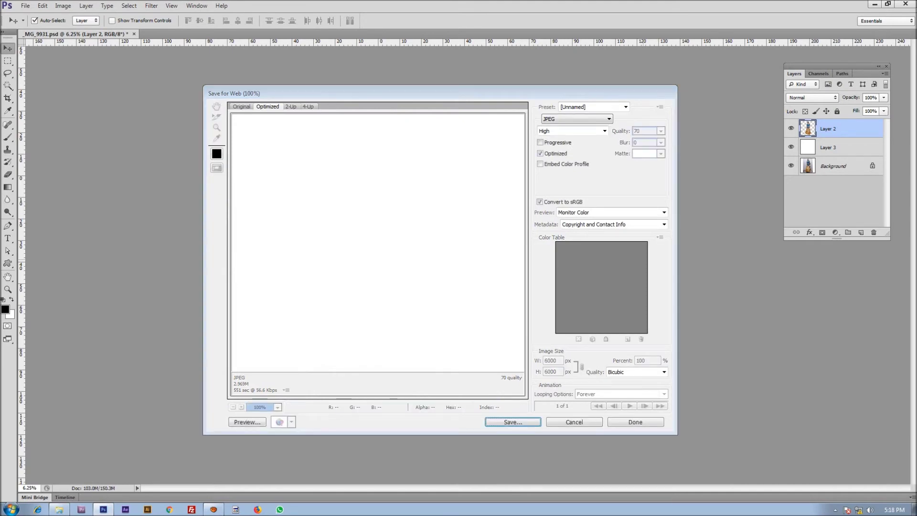
pyautogui.press('Escape')
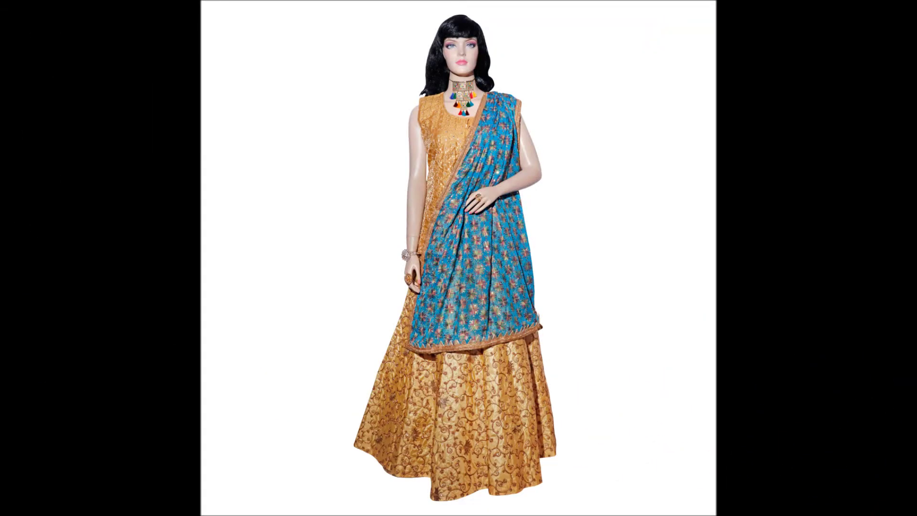